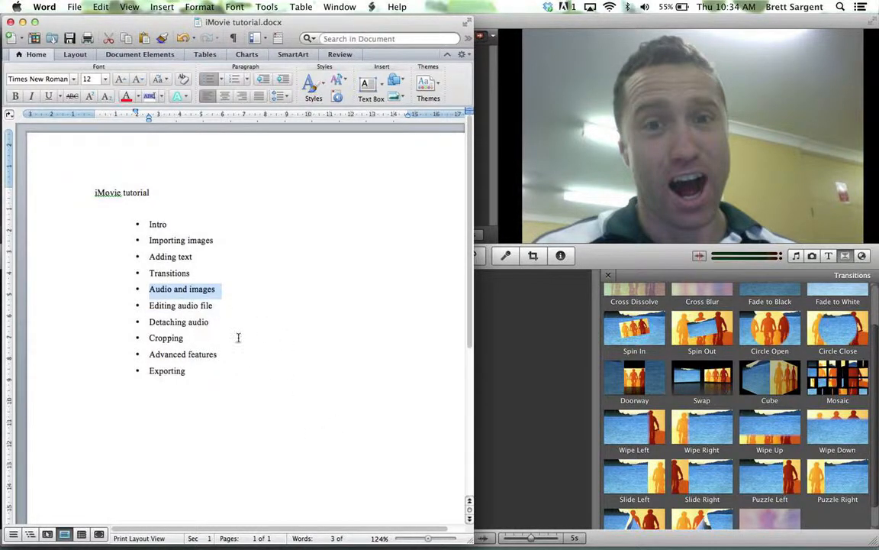
Switch to iMovie and show the iTunes library in the Music and Sound Effects browser
key(super+Tab)
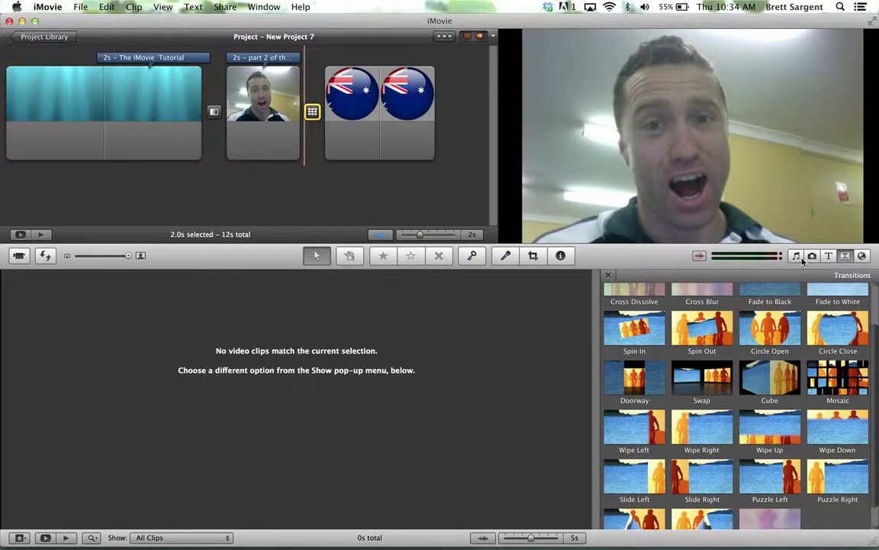
click(81, 7)
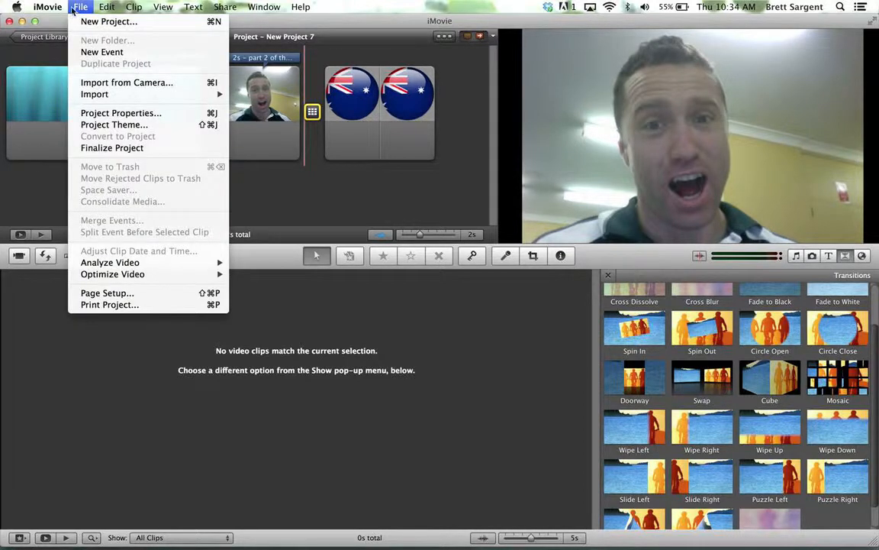
click(163, 144)
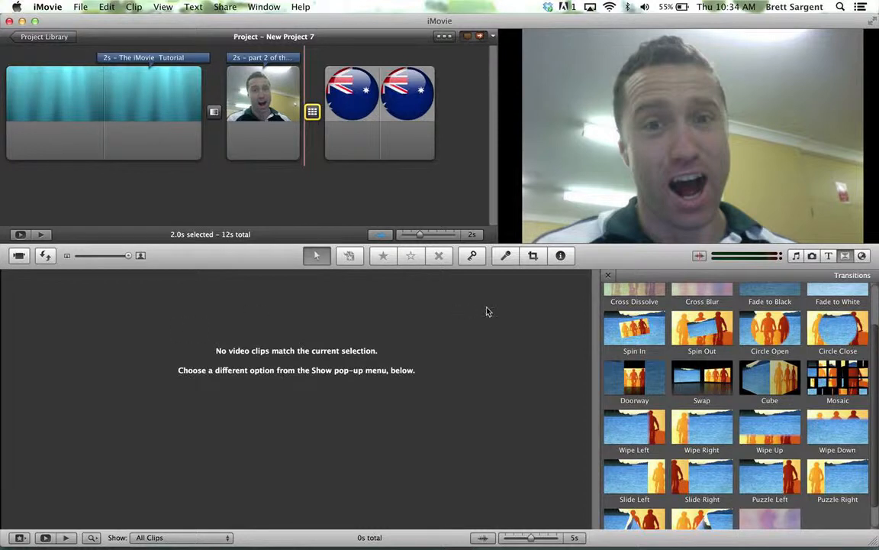
click(522, 322)
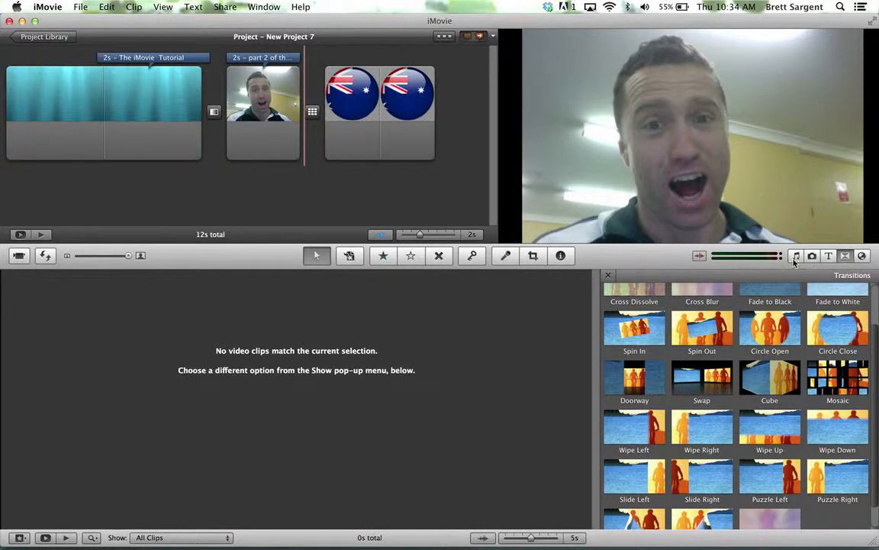
click(795, 256)
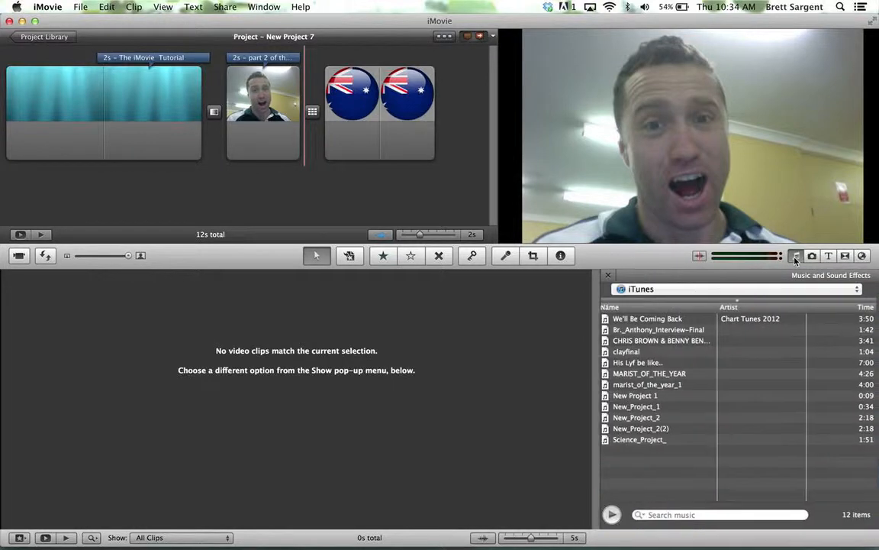
click(676, 290)
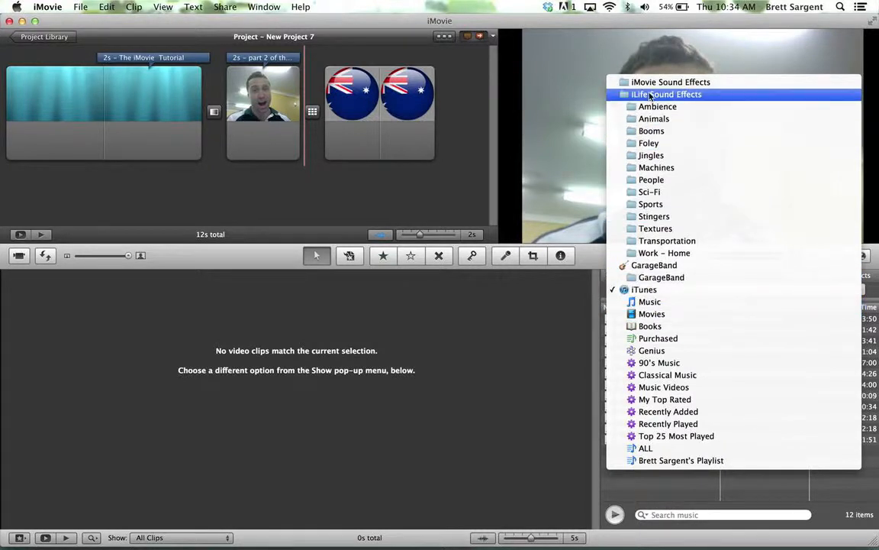
click(656, 291)
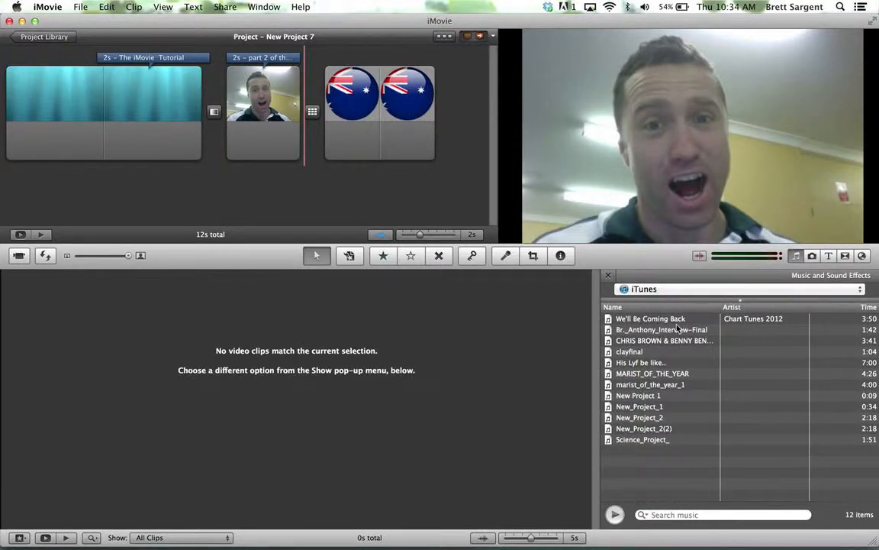
Add the song "We'll Be Coming Back" to the project as background music spanning all clips
click(675, 321)
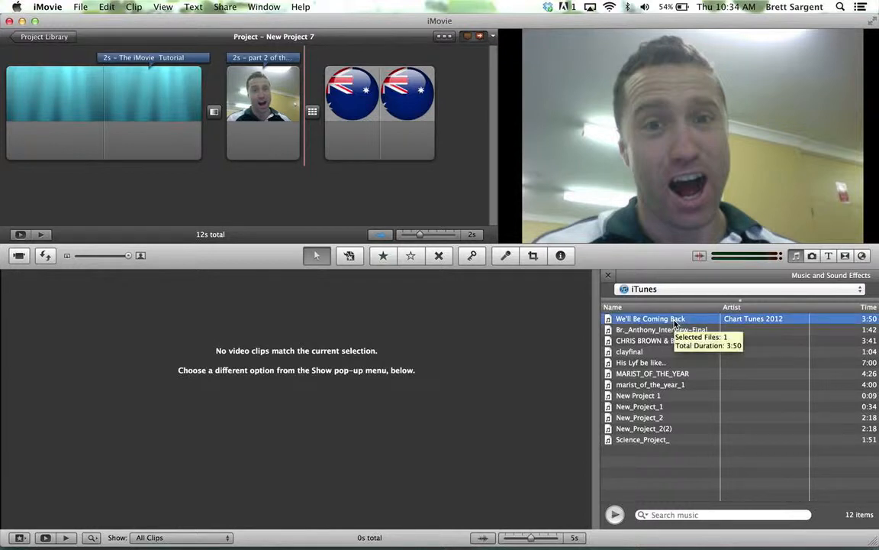
drag(675, 322, 205, 188)
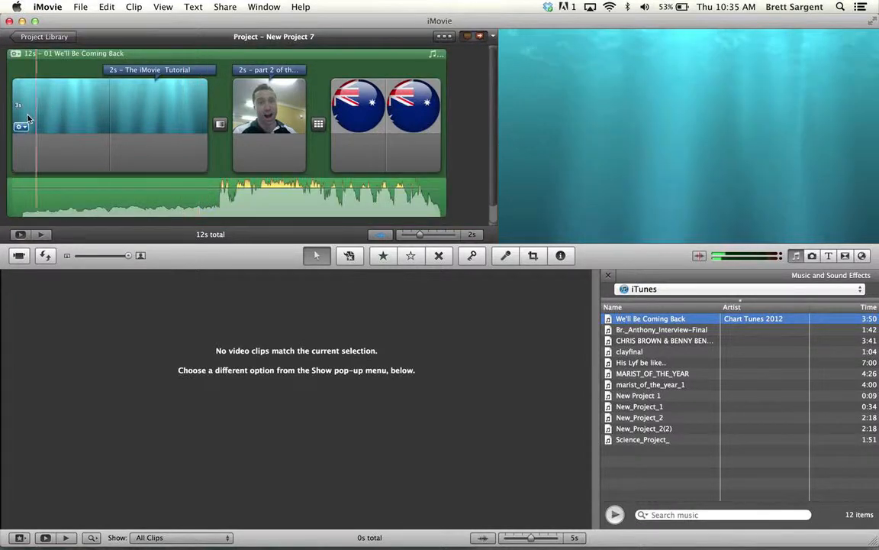
key(XF86AudioLowerVolume)
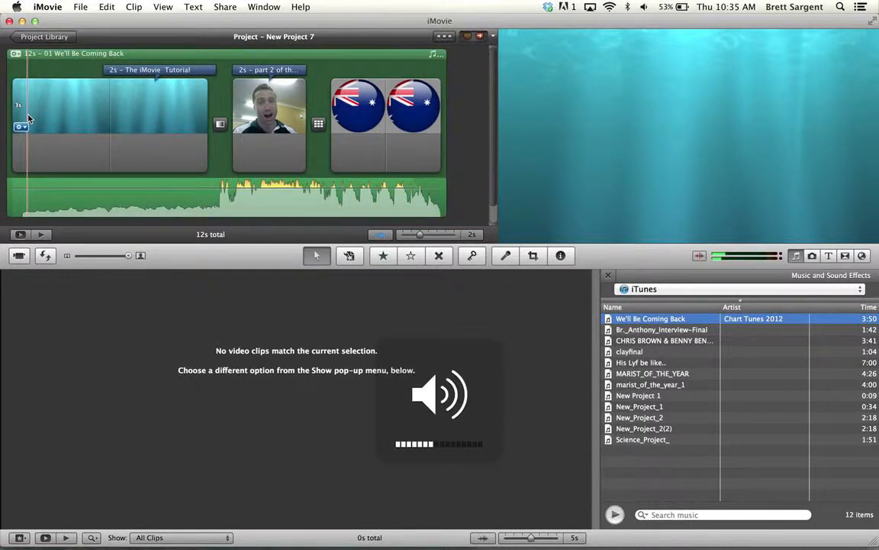
key(XF86AudioRaiseVolume)
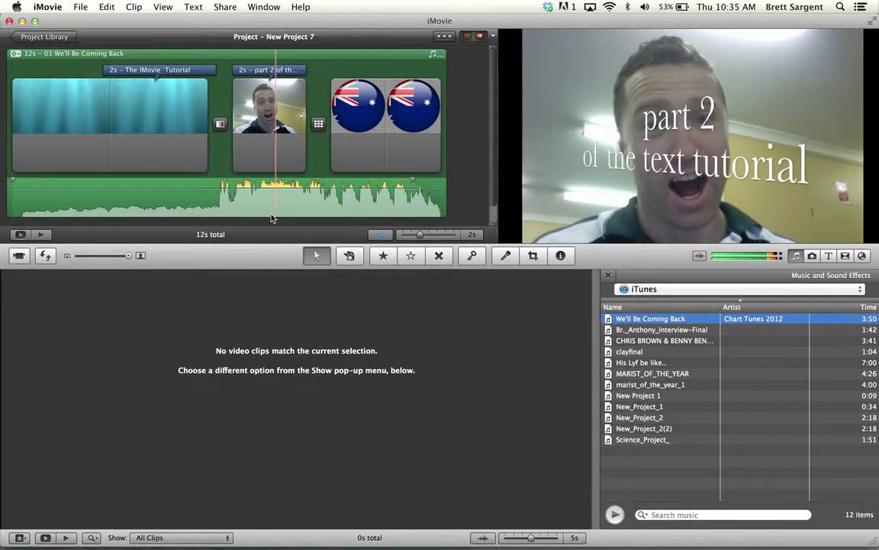
Select the background music and hide the project's audio waveforms, then show them again
click(193, 210)
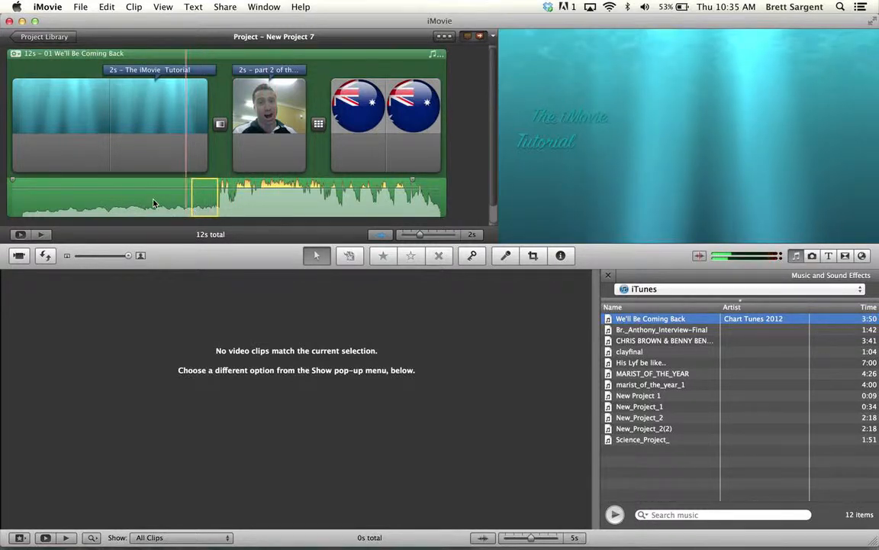
click(58, 54)
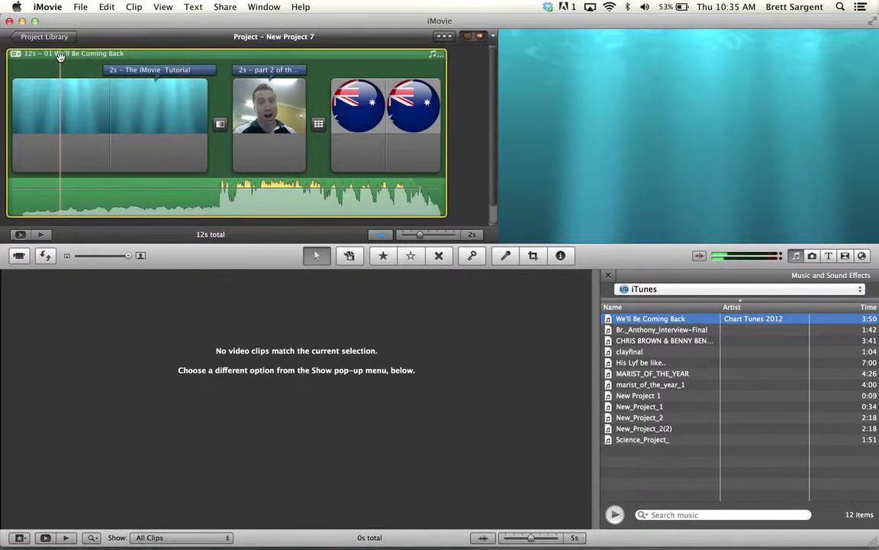
click(377, 238)
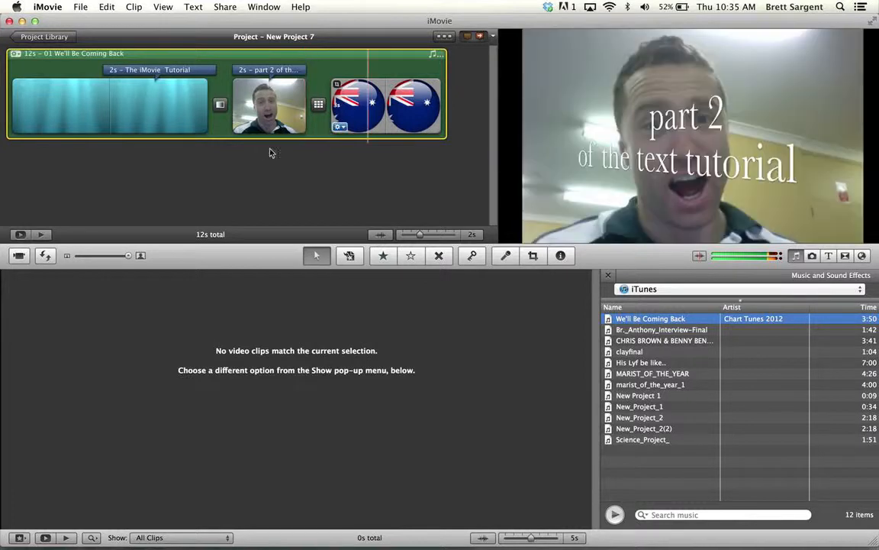
click(381, 237)
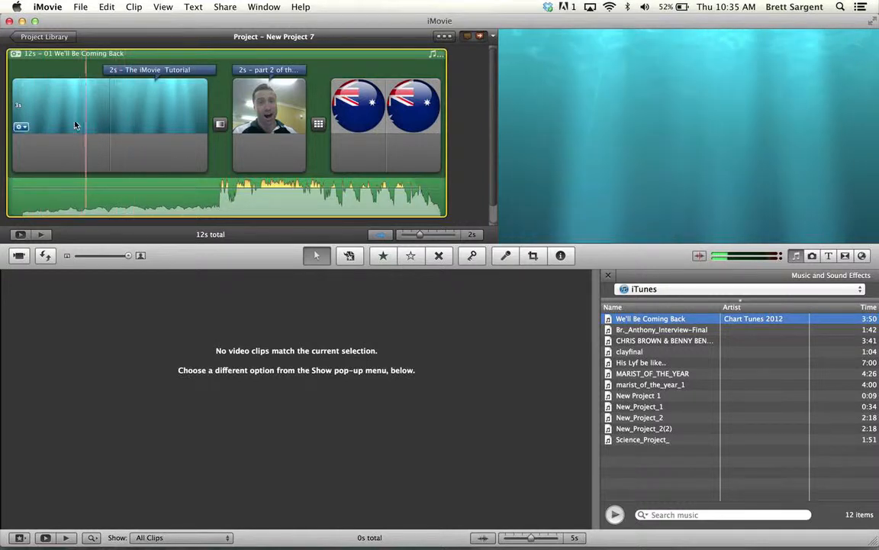
Play the project from the opening underwater clip to hear the background music, raising the system volume
key(space)
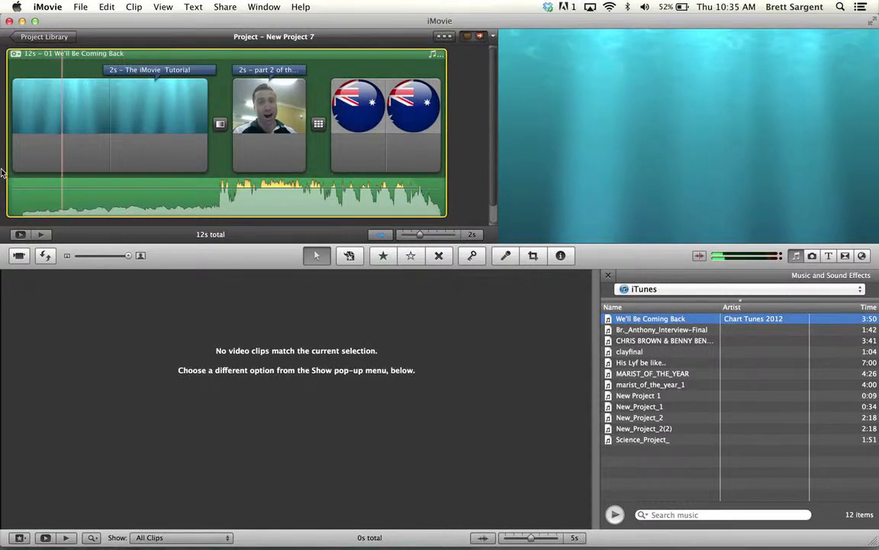
key(XF86AudioRaiseVolume)
key(XF86AudioRaiseVolume)
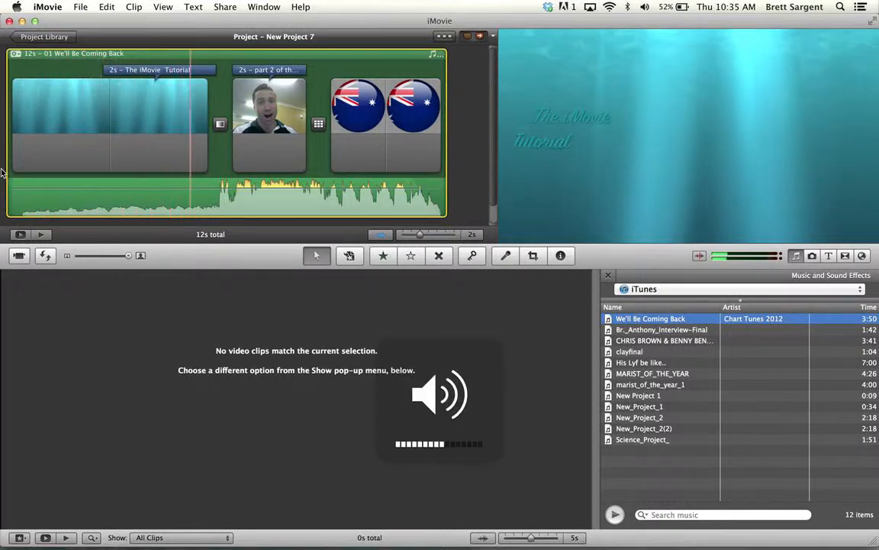
key(XF86AudioRaiseVolume)
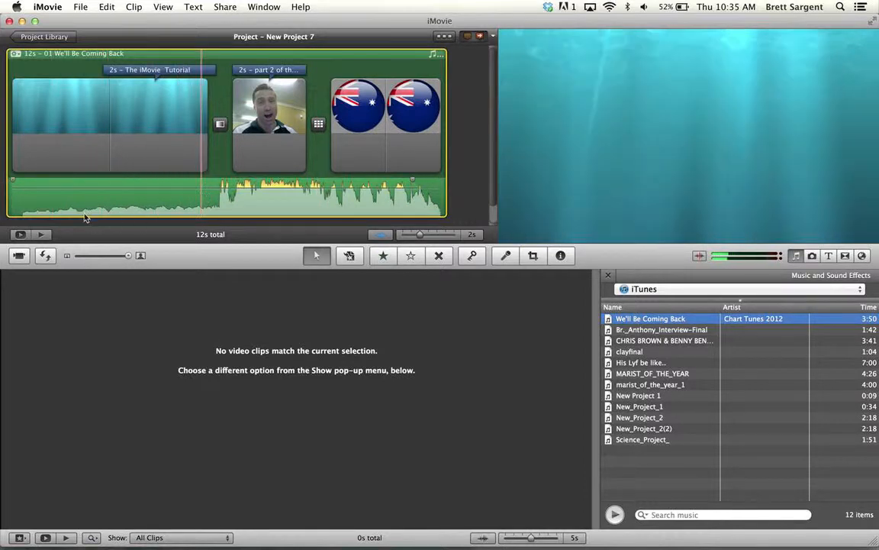
key(space)
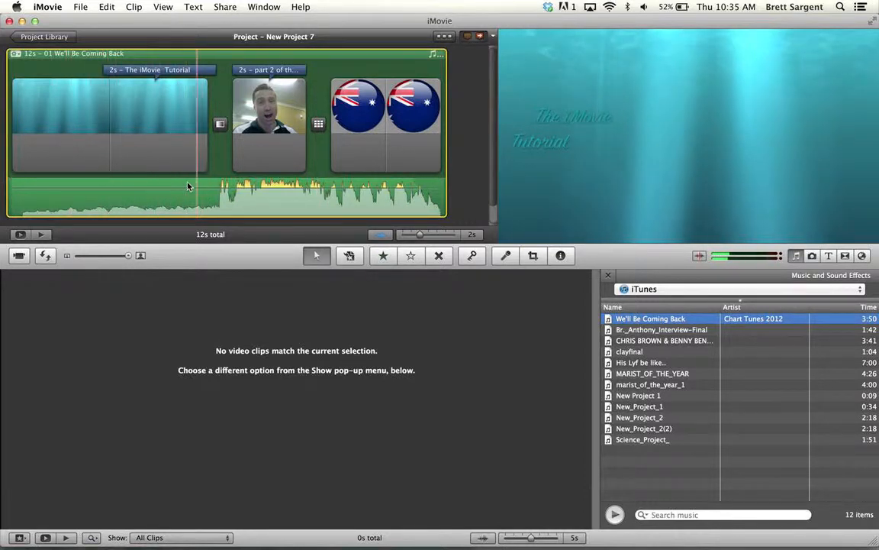
key(space)
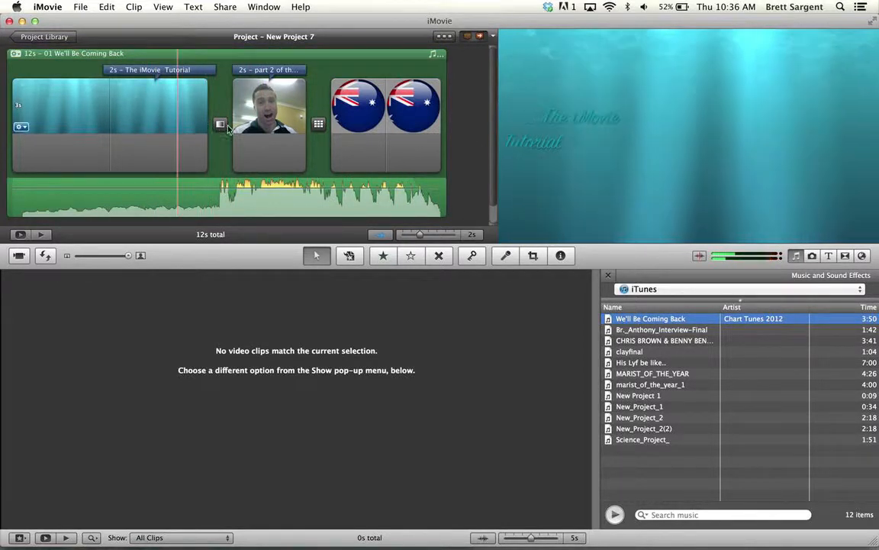
click(177, 108)
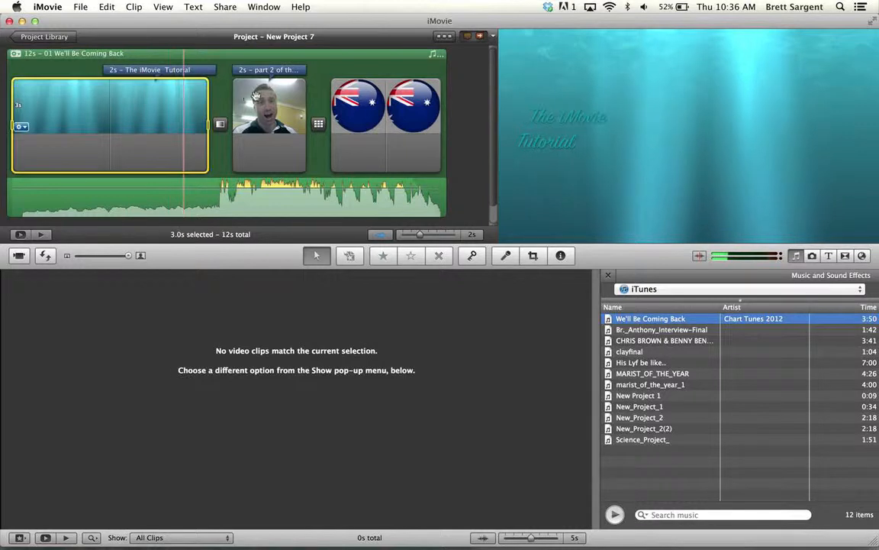
click(255, 109)
click(367, 110)
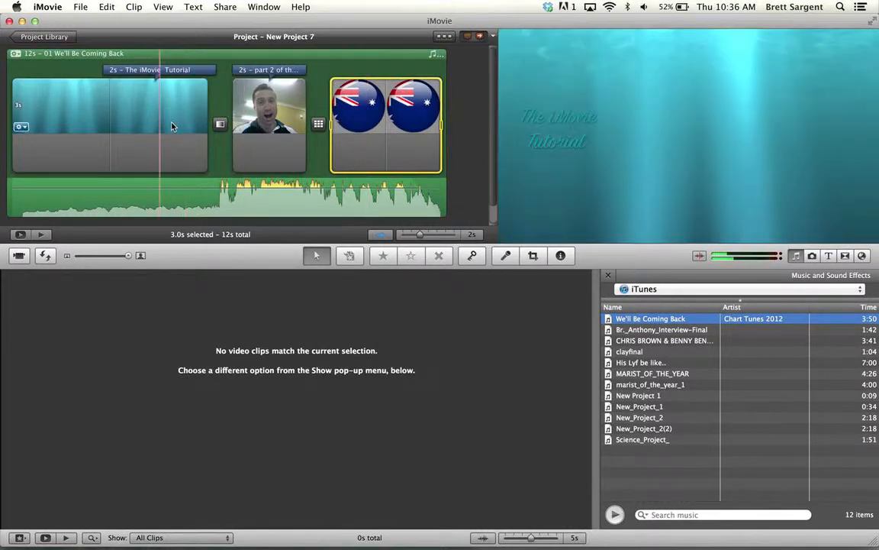
click(171, 130)
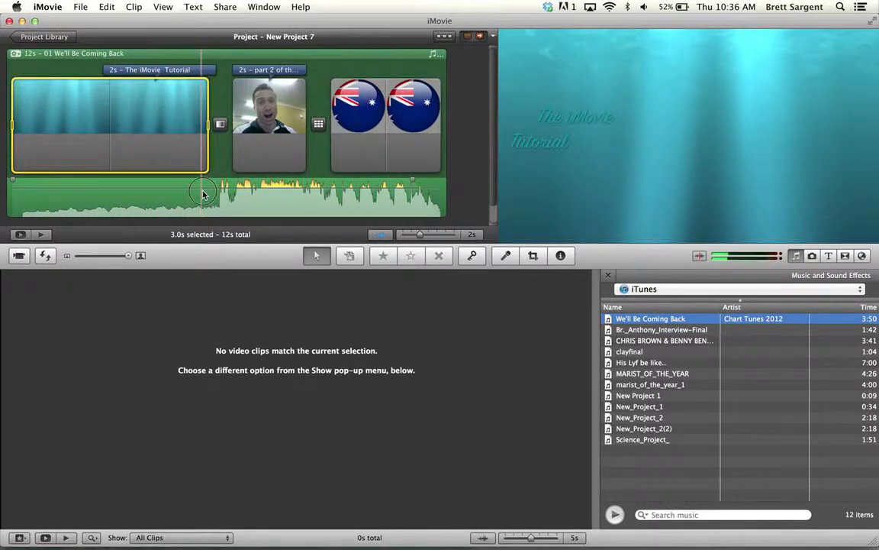
Select the stretch of background music beneath the photo clip and lower its volume to 12%
drag(202, 192, 277, 191)
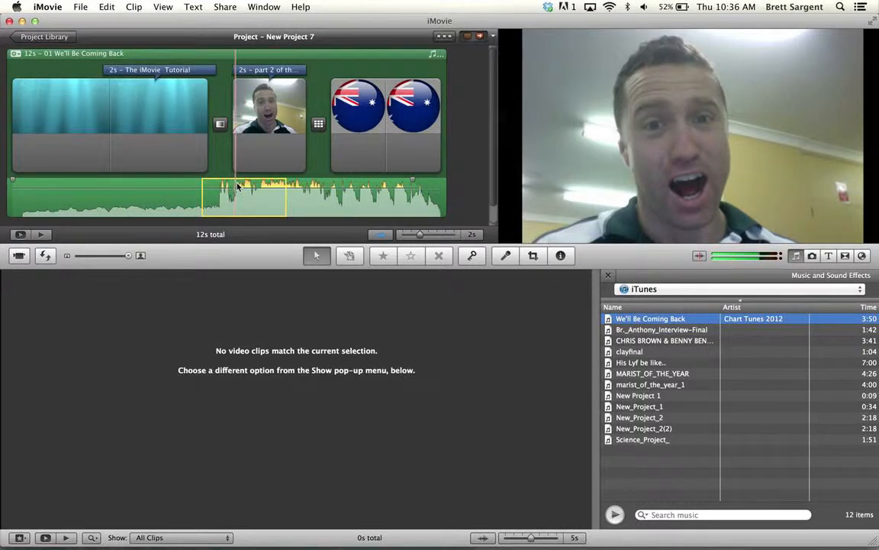
drag(238, 189, 241, 211)
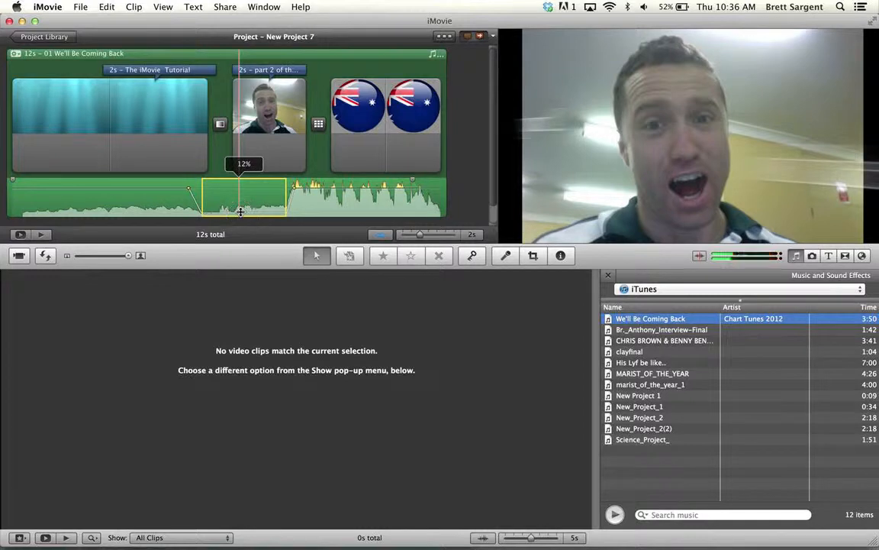
Play back the quietened music section and raise its volume back to the level of the surrounding music
key(space)
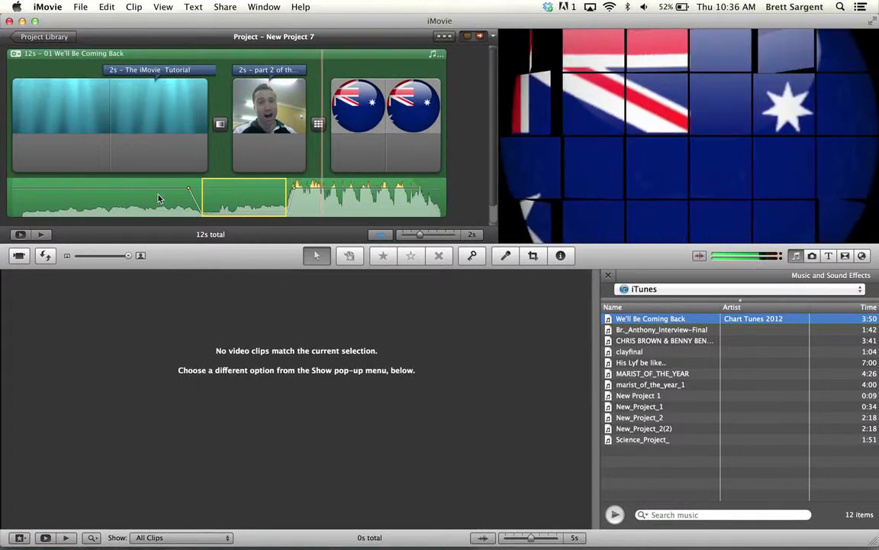
key(space)
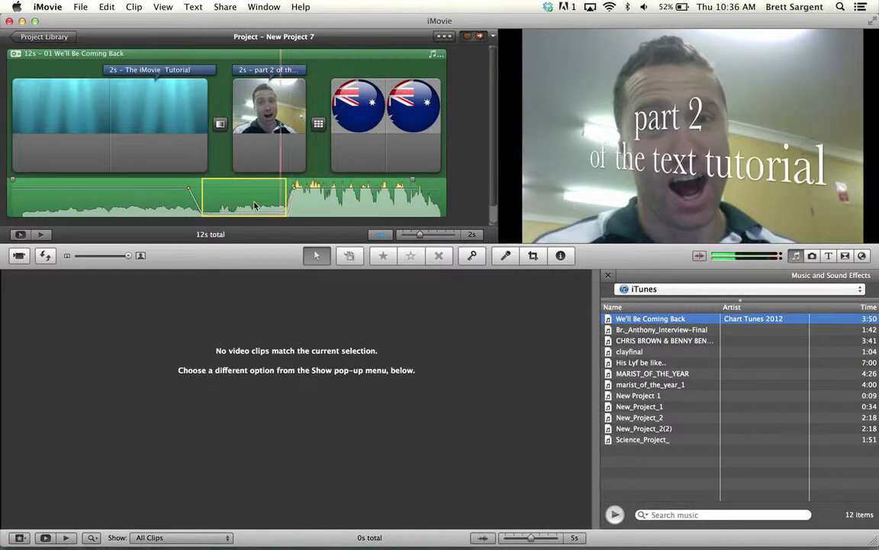
drag(245, 203, 240, 187)
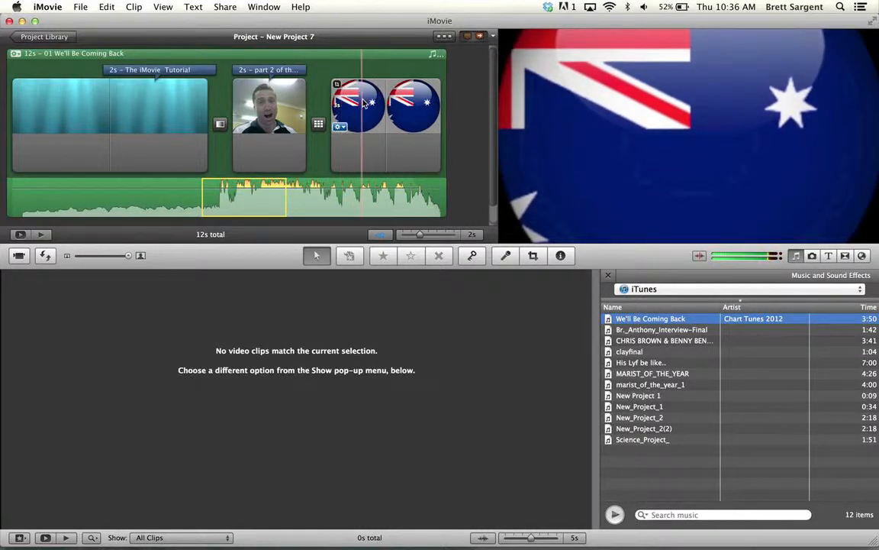
Open the Inspector for the Australian flag clip, view its clip and video adjustment settings, and close it
click(386, 107)
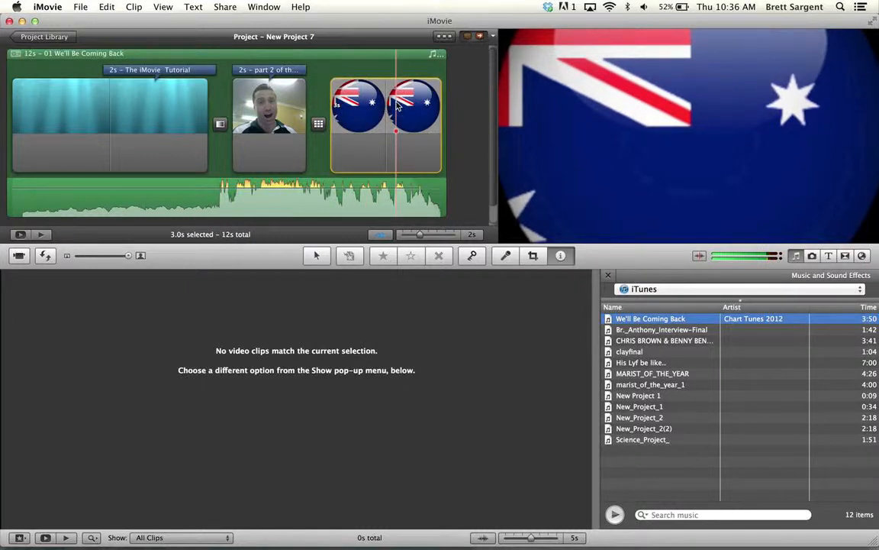
double_click(397, 107)
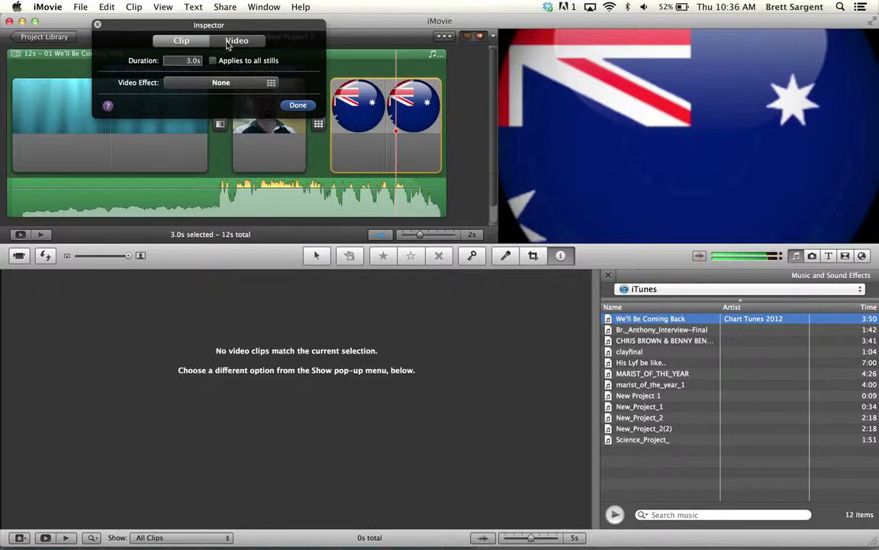
click(228, 42)
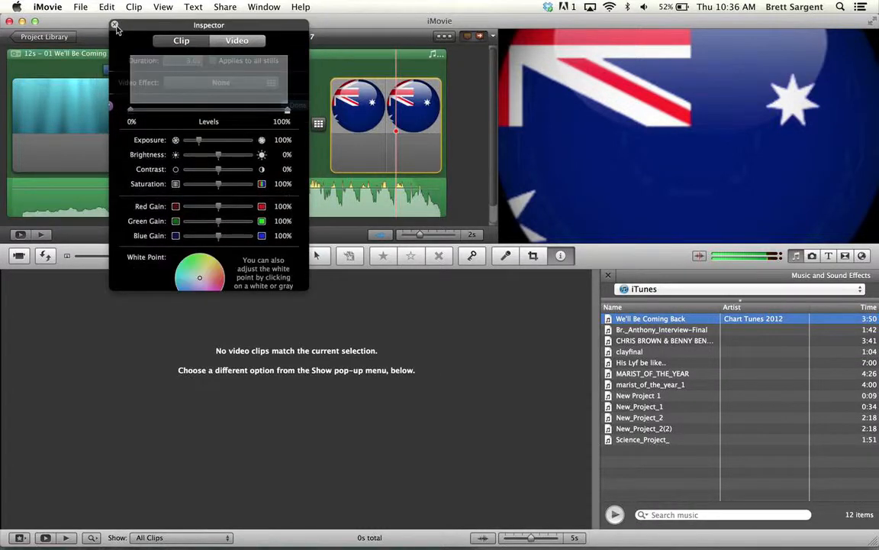
click(118, 26)
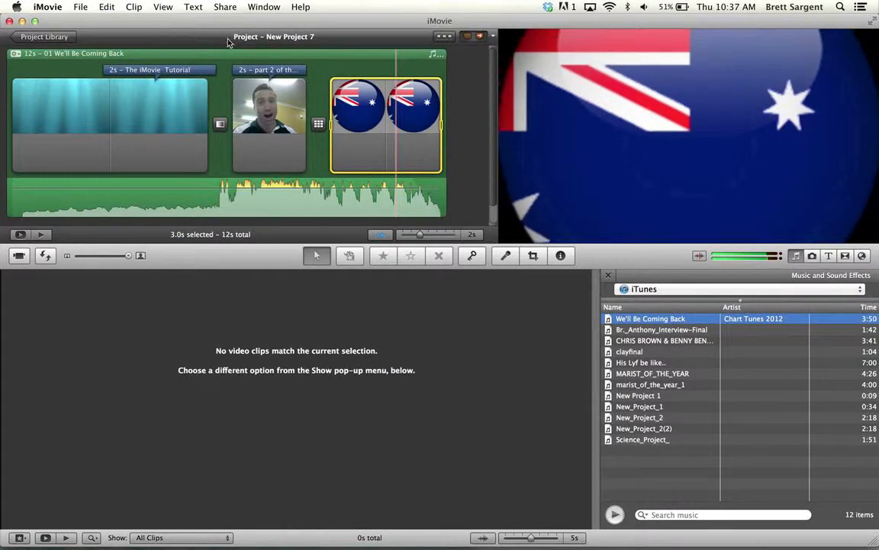
Import final ed vid.m4v from the Movies folder into New Event 19-09-12, copying the file and optimizing it to Large - 960x540
click(80, 6)
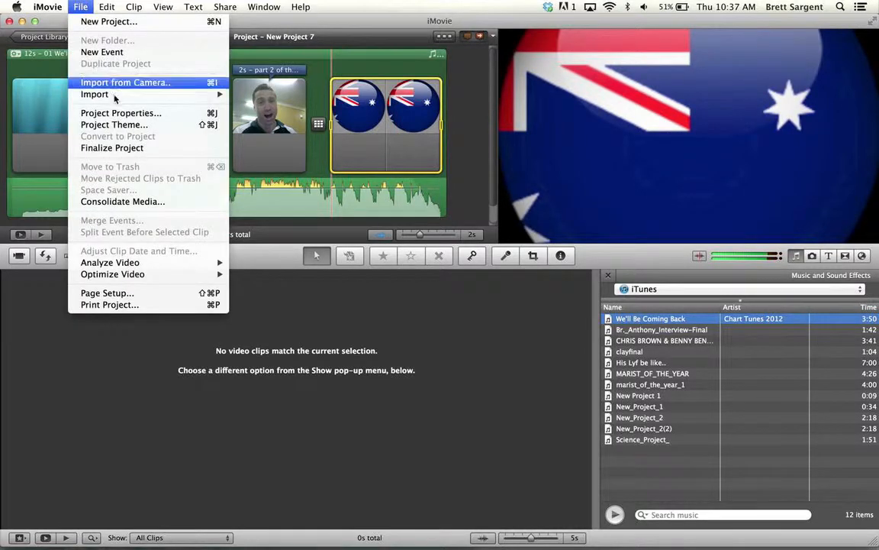
mouse_move(106, 92)
click(250, 96)
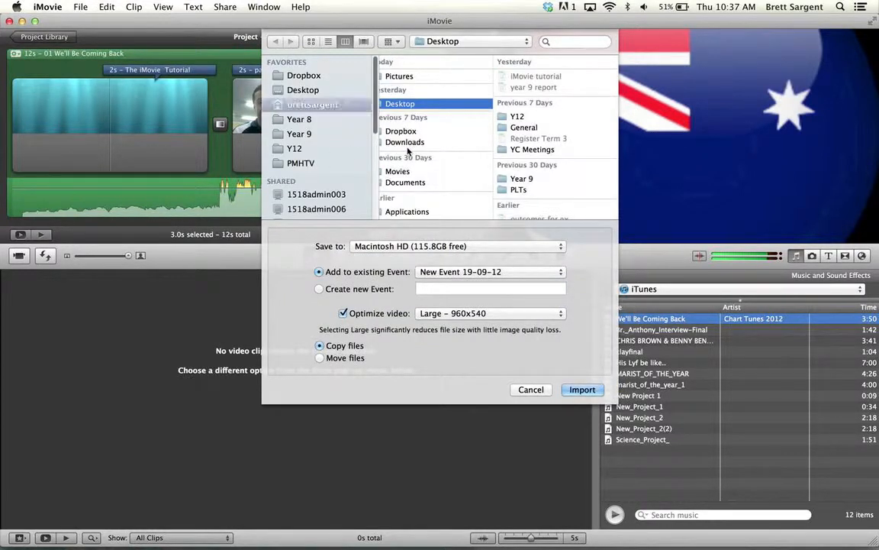
click(294, 106)
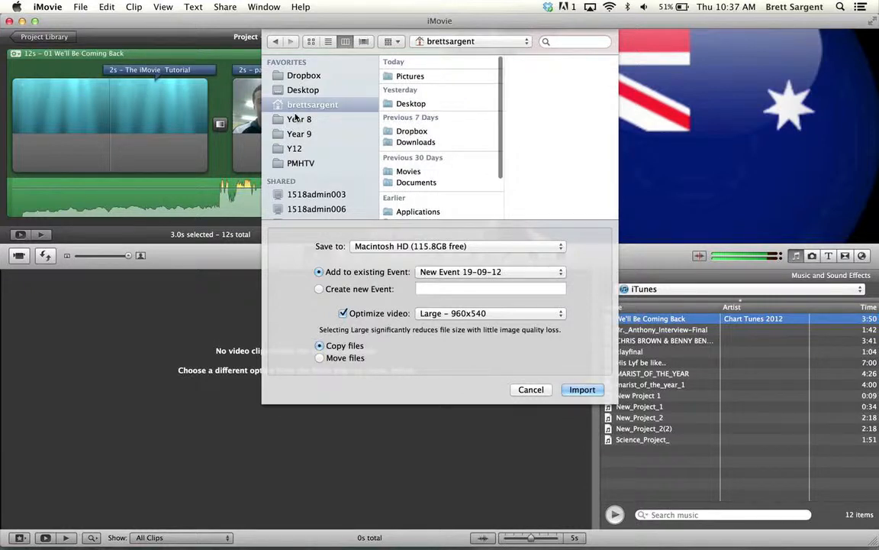
scroll(374, 168, down, 5)
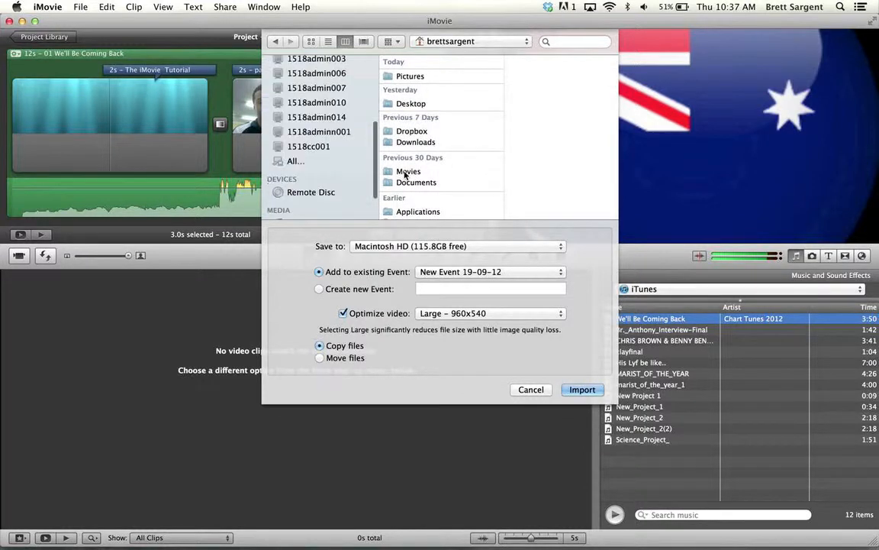
click(405, 172)
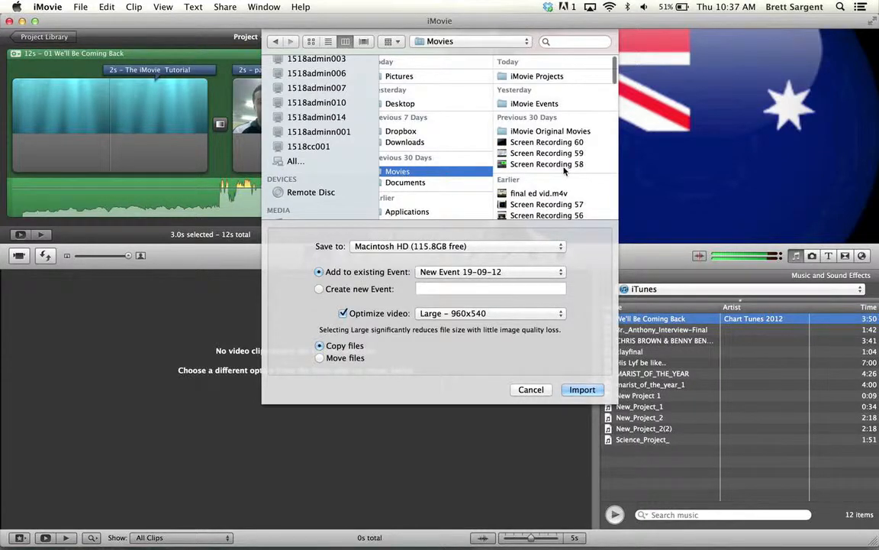
click(532, 193)
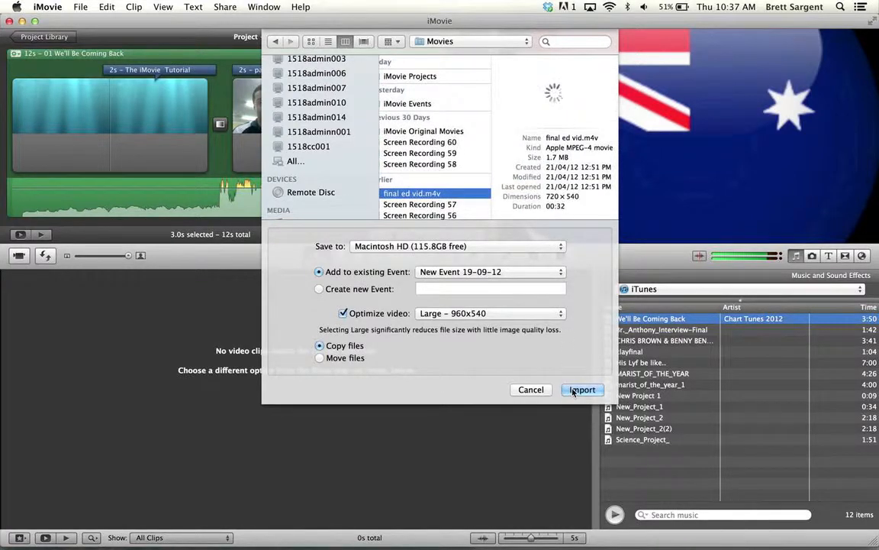
click(574, 391)
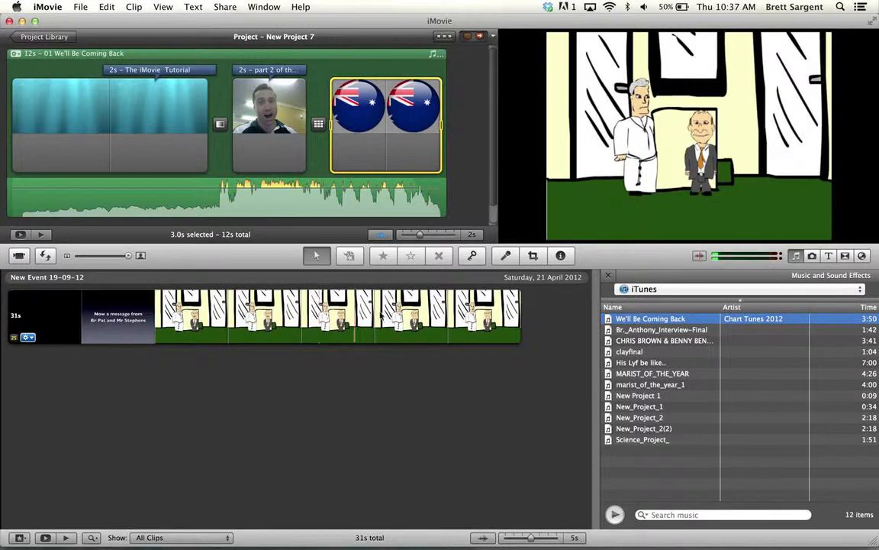
Select a 9.1-second section of the imported cartoon clip and add it to the project after the Australian flag clip
click(348, 321)
drag(300, 320, 450, 317)
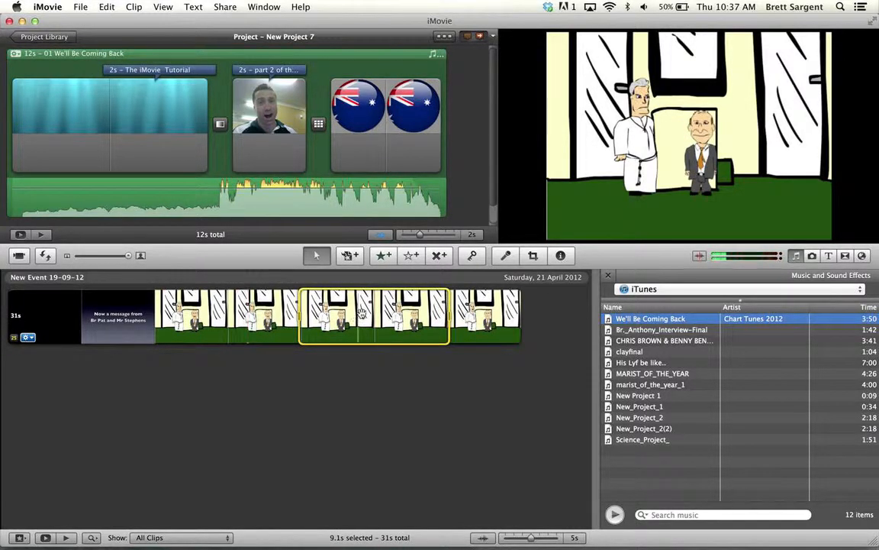
drag(361, 313, 464, 127)
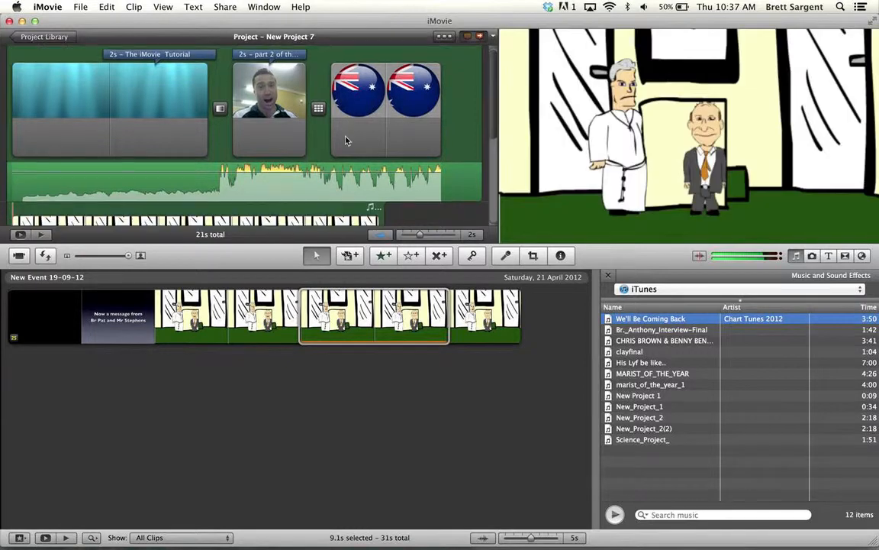
Play back the added cartoon clip in the project to hear its speech against the background music
scroll(348, 145, down, 5)
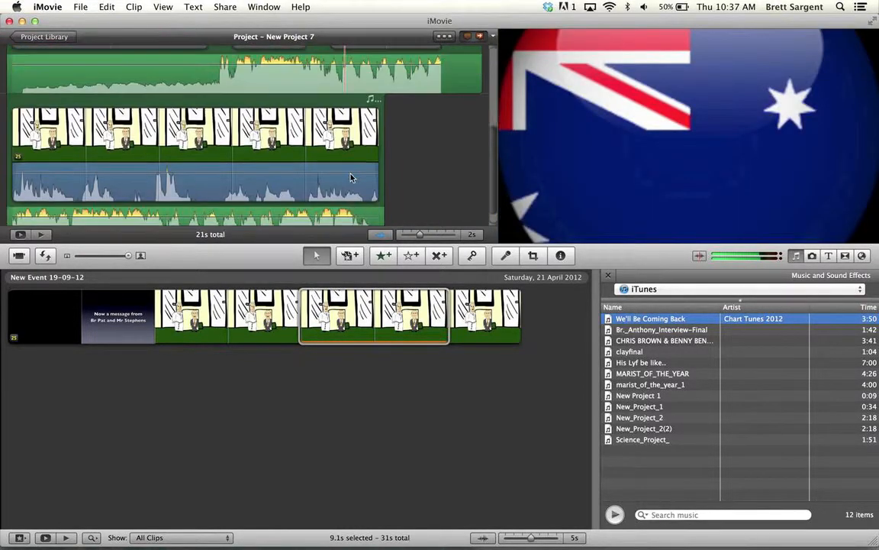
scroll(351, 177, down, 2)
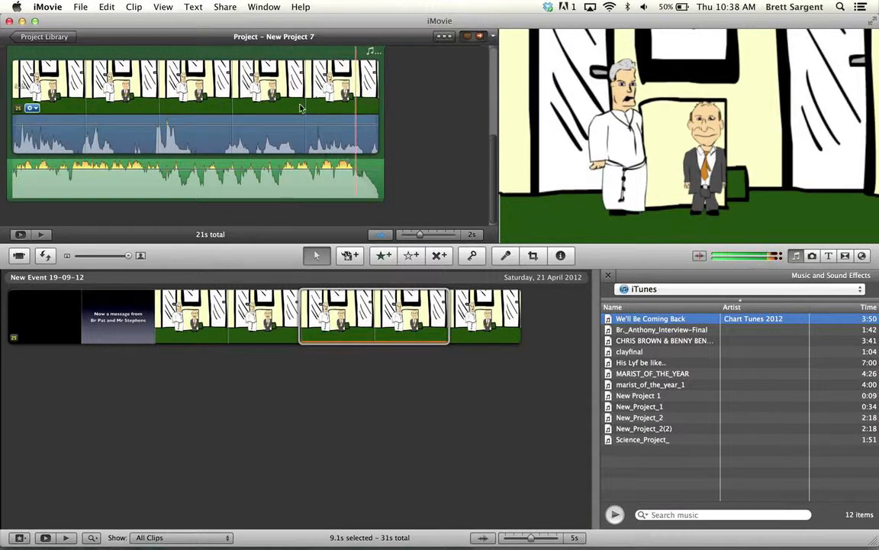
scroll(190, 145, up, 2)
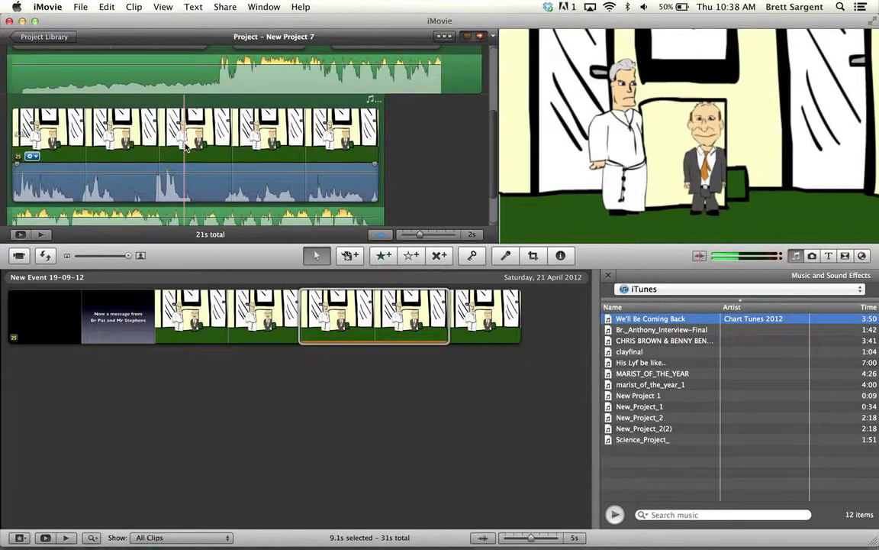
scroll(185, 146, down, 1)
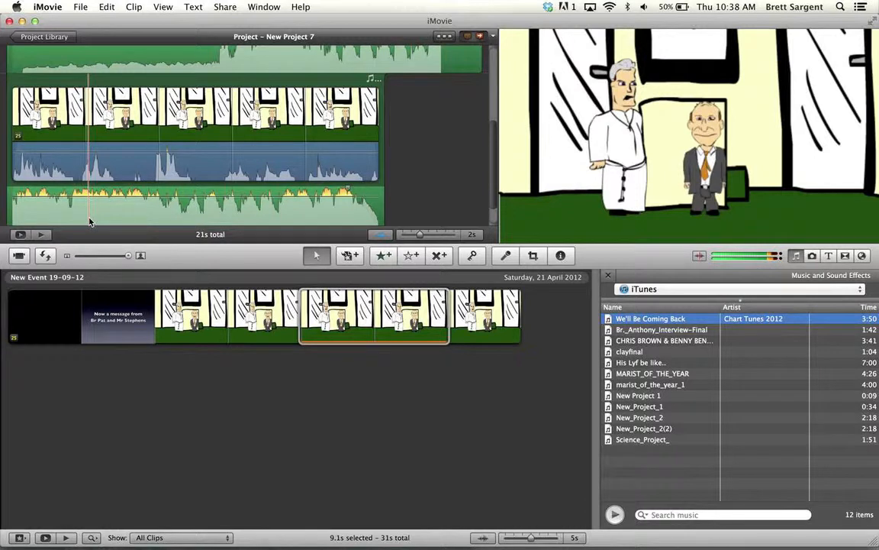
key(space)
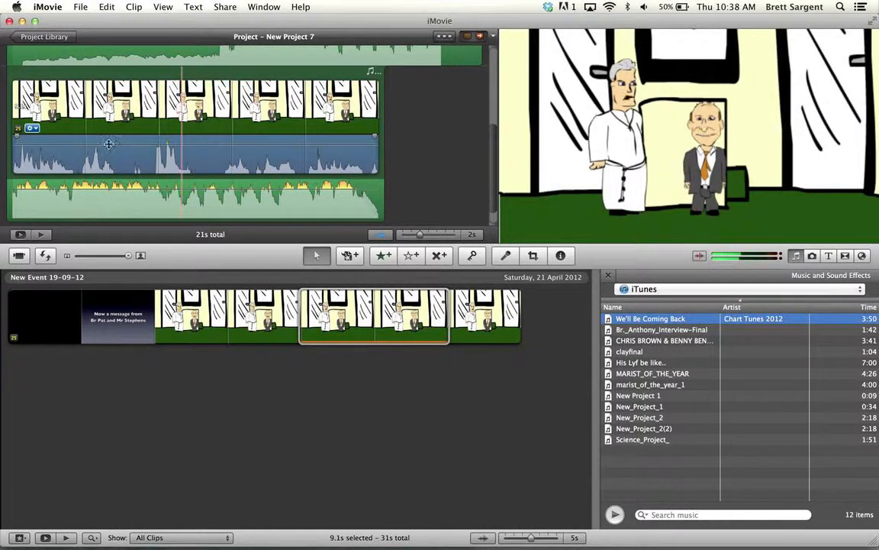
Enable ducking in the project cartoon clip's audio settings and reduce the volume of other tracks to 5%
click(158, 113)
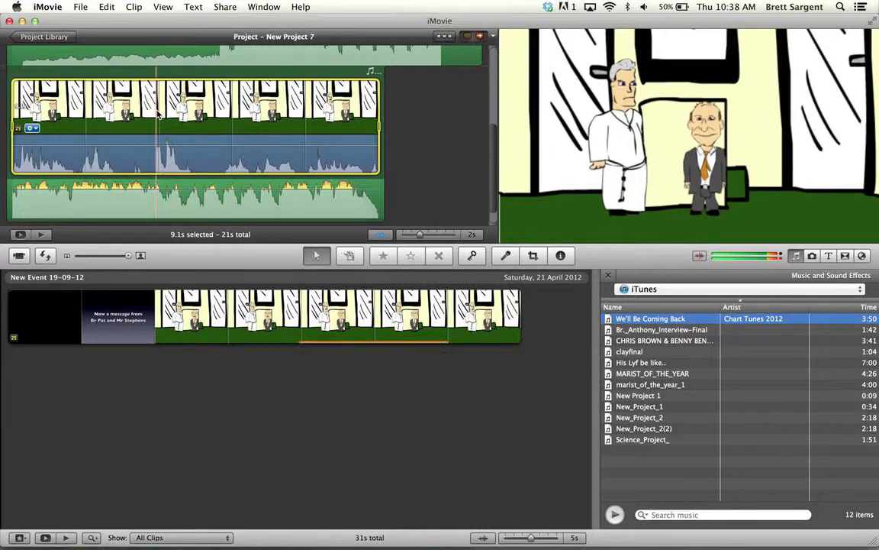
double_click(158, 114)
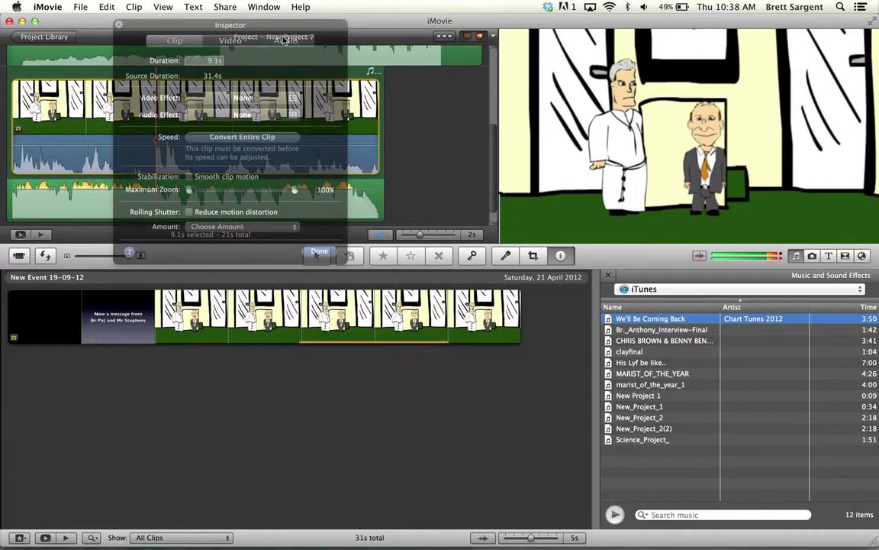
click(287, 42)
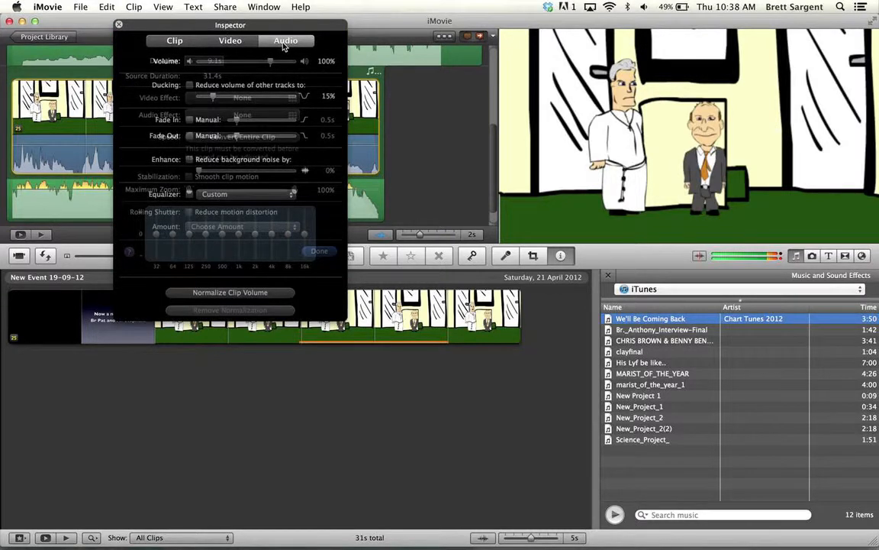
click(189, 86)
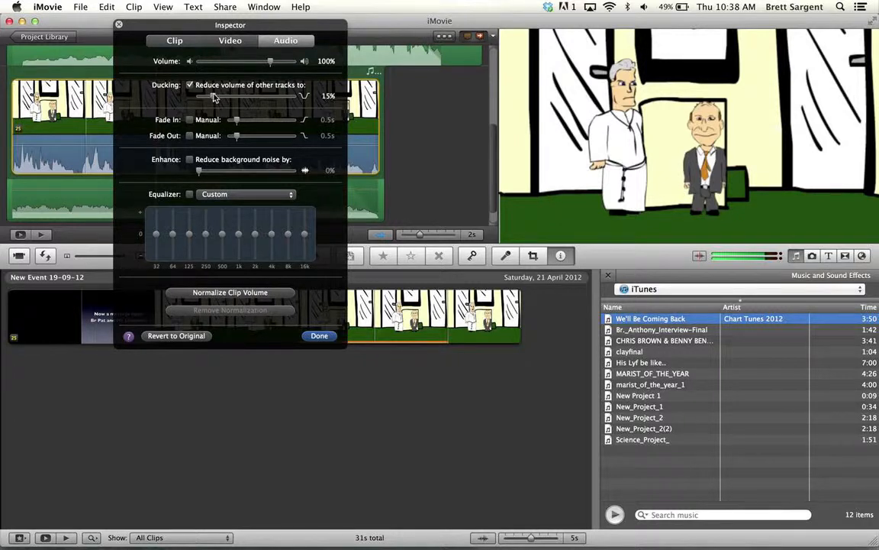
mouse_move(216, 97)
mouse_down()
mouse_move(187, 97)
mouse_move(206, 100)
mouse_up()
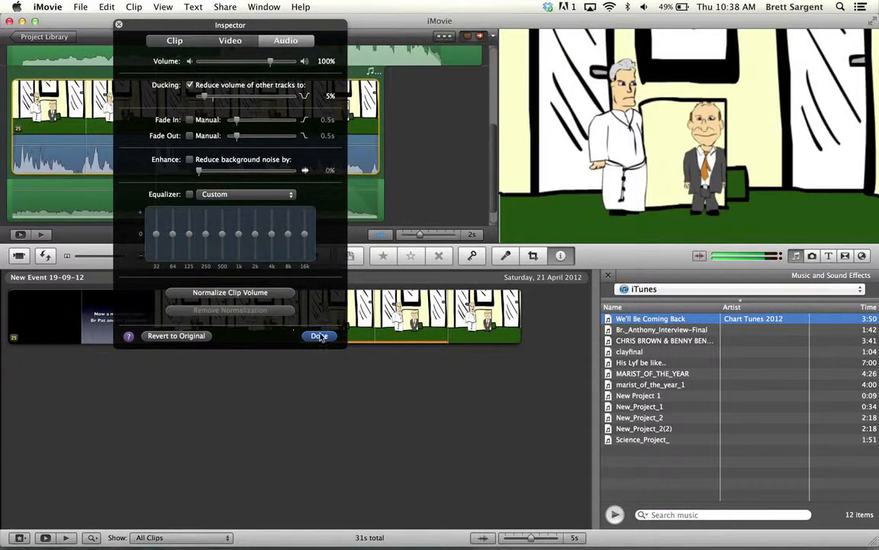
click(90, 157)
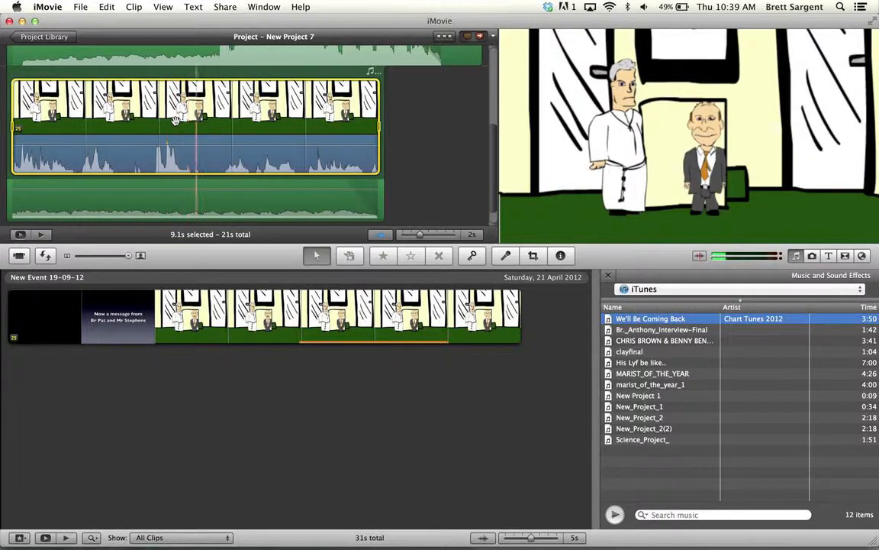
Play the project from the opening underwater clip into the cartoon clip to hear the music duck beneath the speech
scroll(175, 123, up, 3)
scroll(176, 124, up, 5)
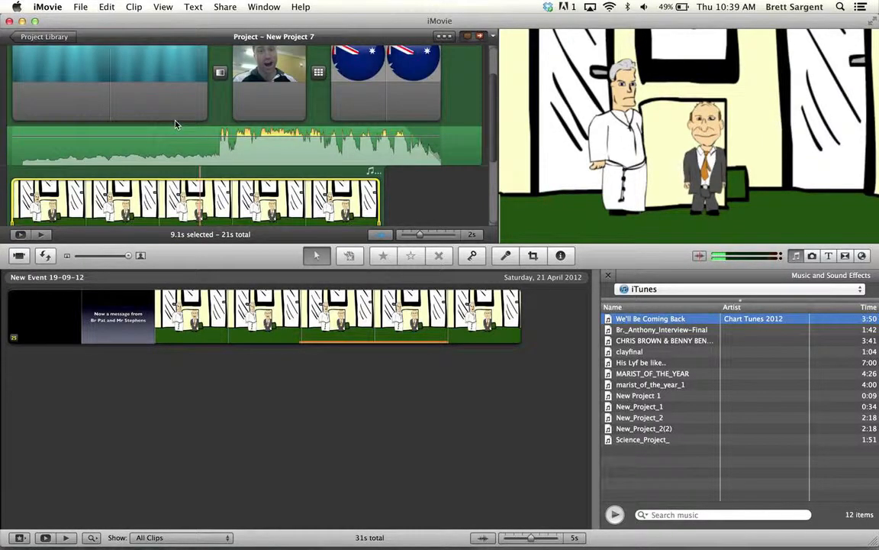
scroll(153, 98, up, 1)
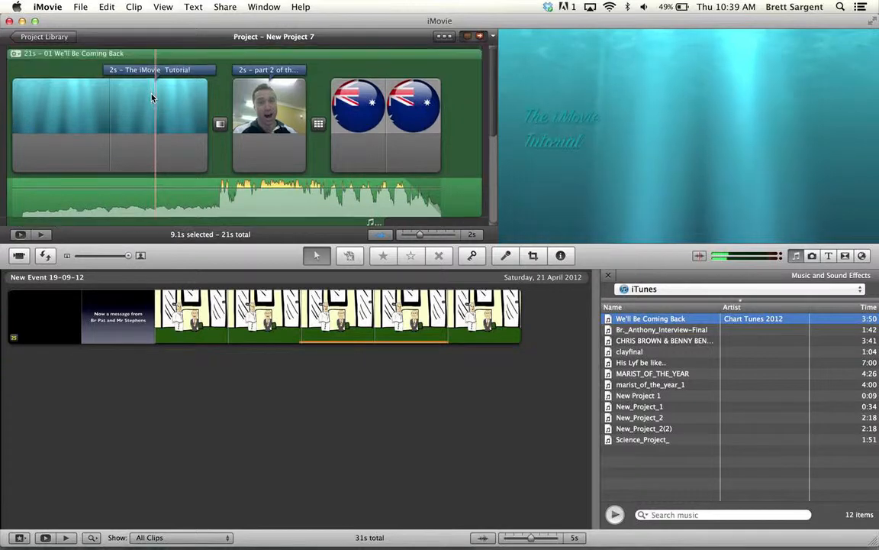
key(space)
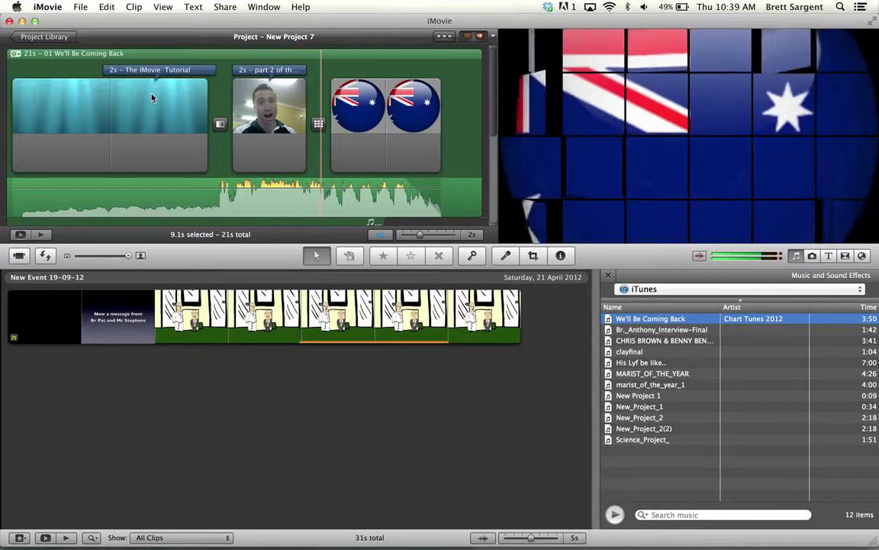
scroll(151, 98, down, 4)
scroll(152, 97, down, 3)
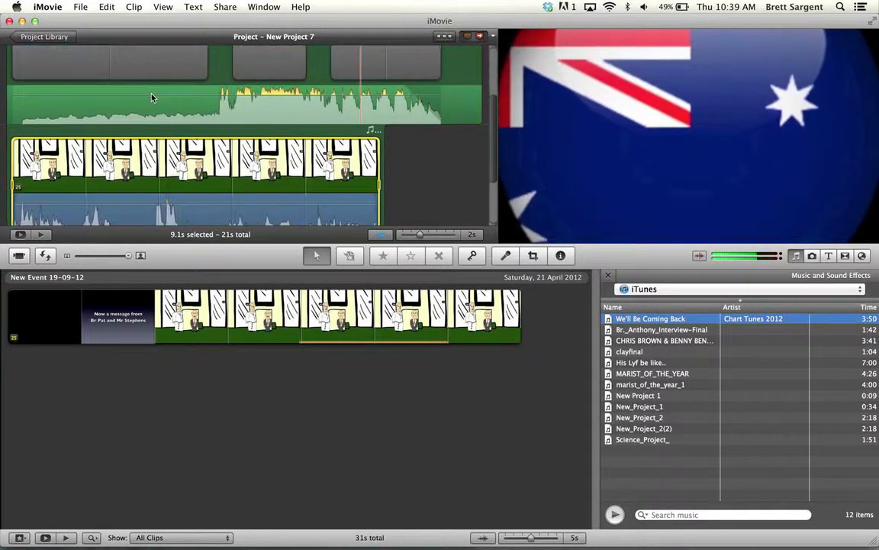
scroll(152, 97, up, 3)
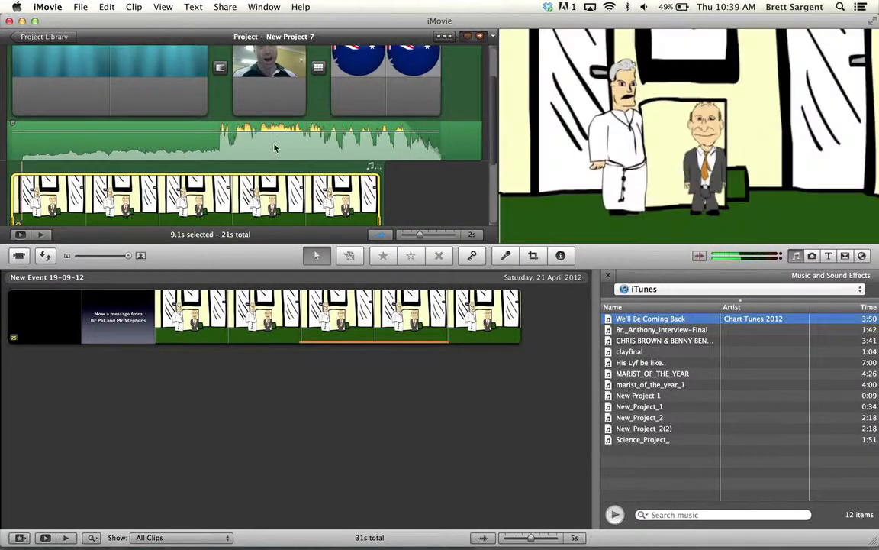
scroll(272, 144, down, 3)
scroll(274, 160, down, 2)
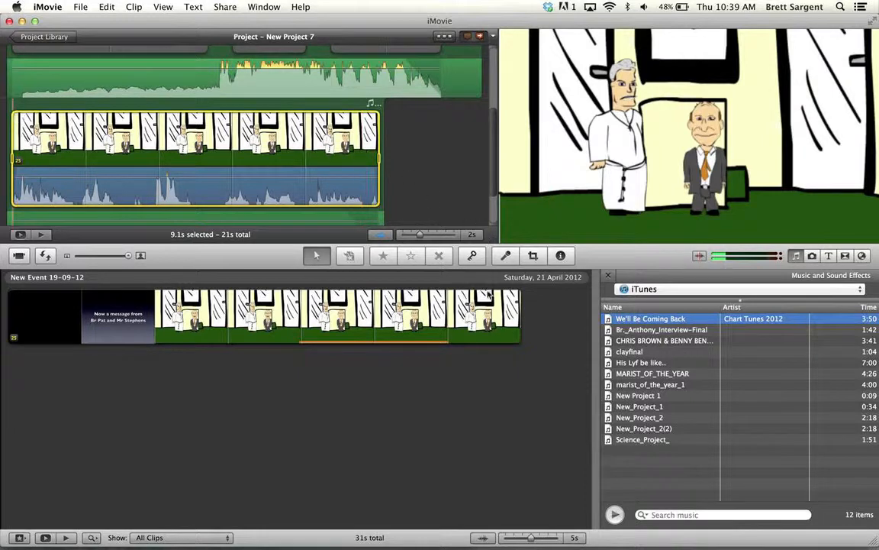
Add the photo from the iPhoto library to the project after the cartoon clip
click(812, 257)
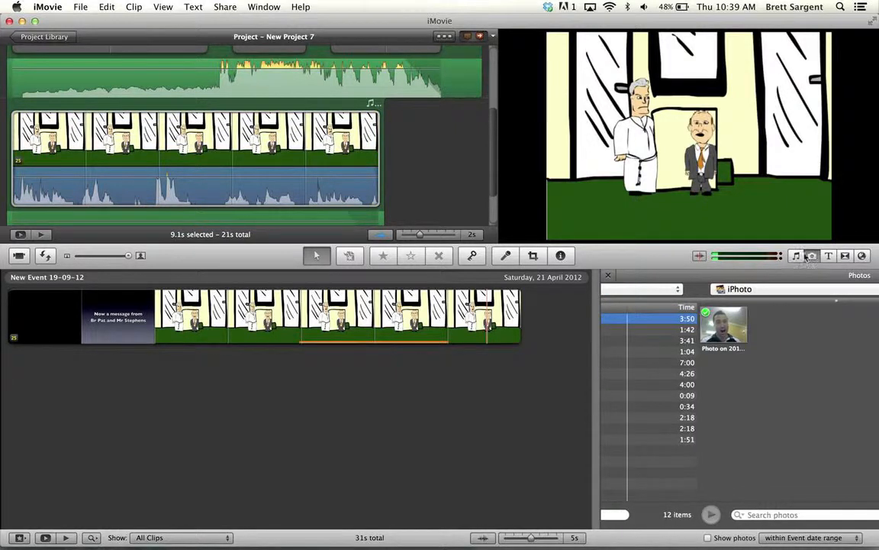
drag(635, 333, 433, 151)
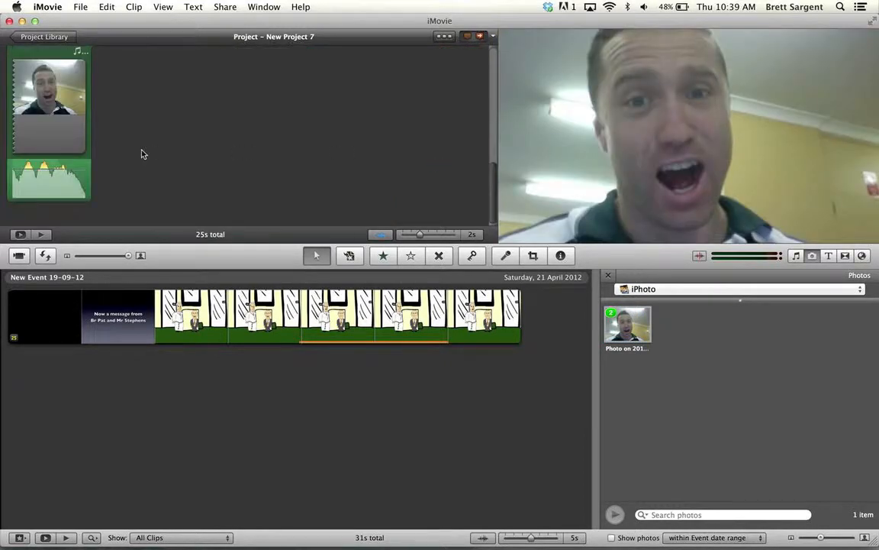
Play back the end of the cartoon clip into the added photo to hear the music volume change
scroll(142, 154, up, 3)
scroll(291, 167, up, 4)
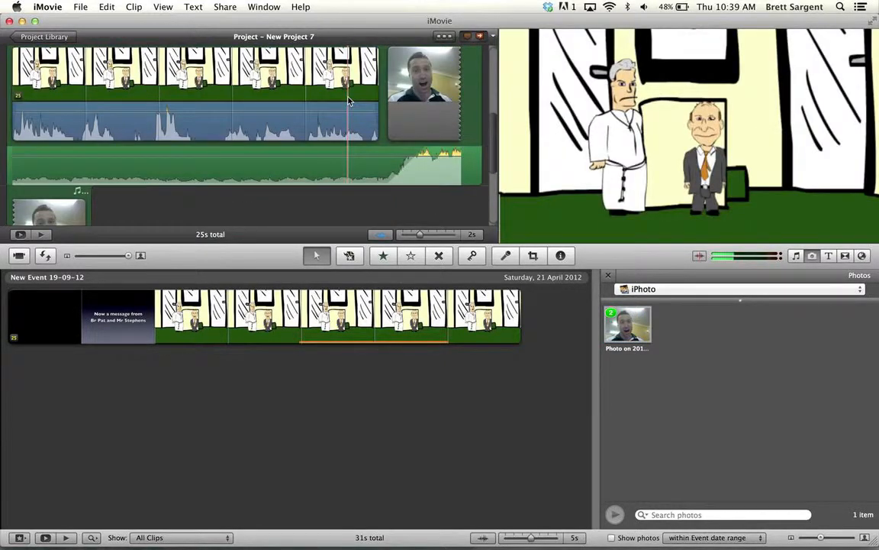
scroll(291, 167, down, 2)
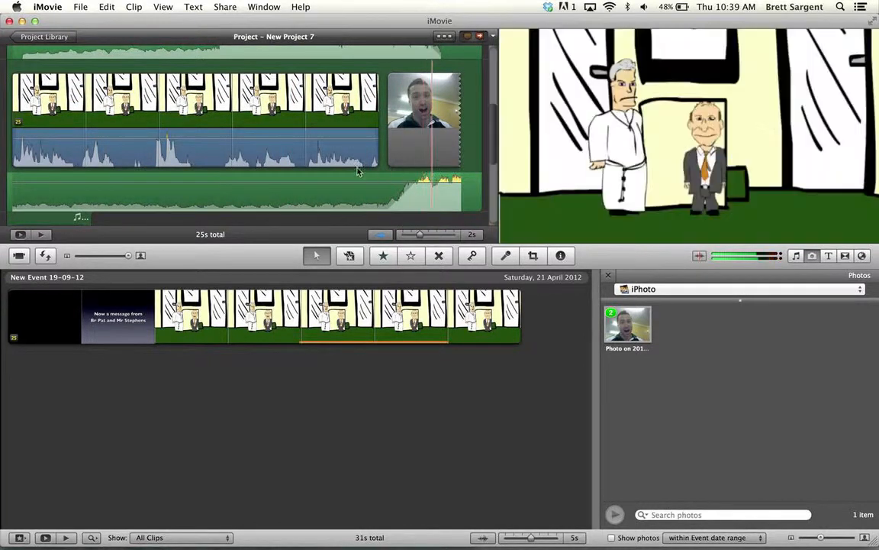
key(space)
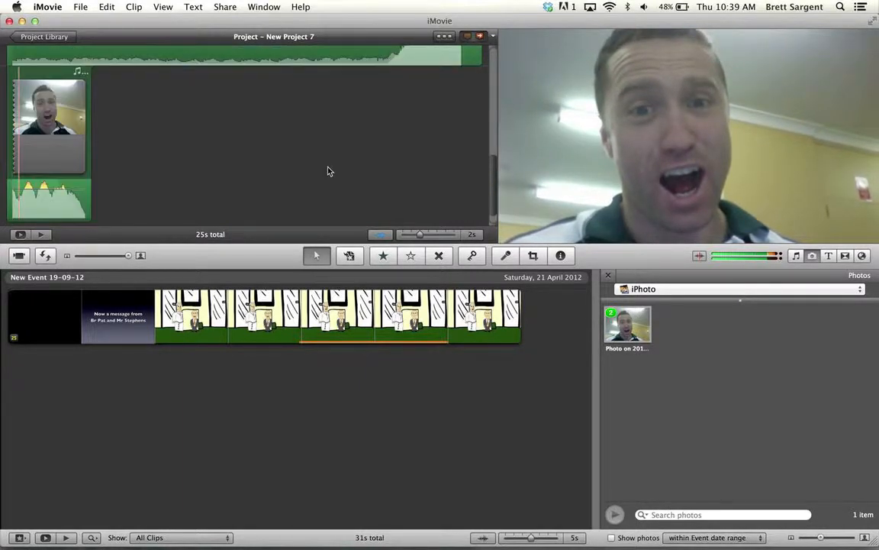
Open the Inspector for the project's cartoon clip, review its audio ducking settings, and close it
scroll(330, 137, up, 5)
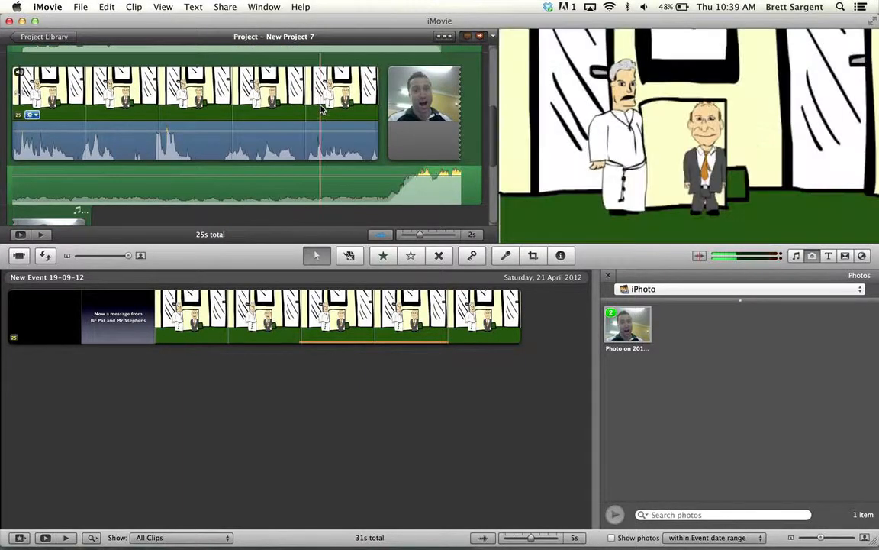
double_click(321, 109)
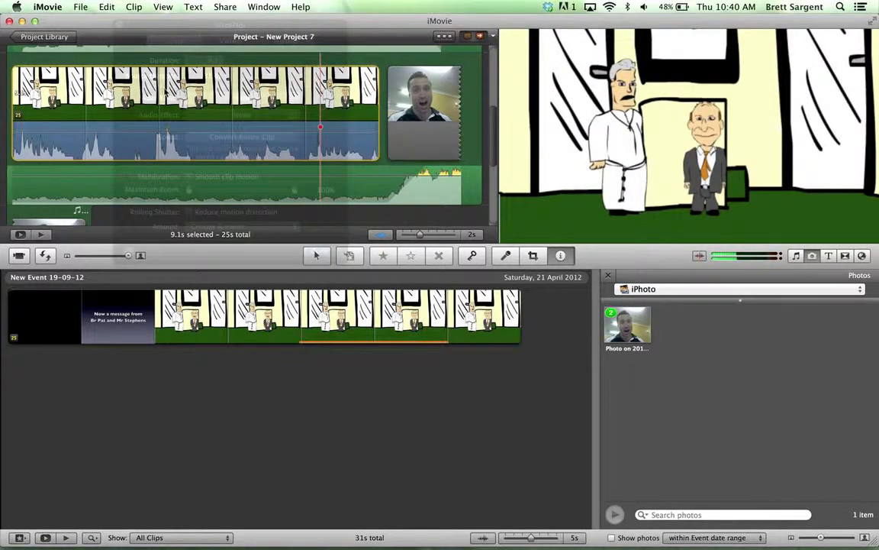
click(303, 45)
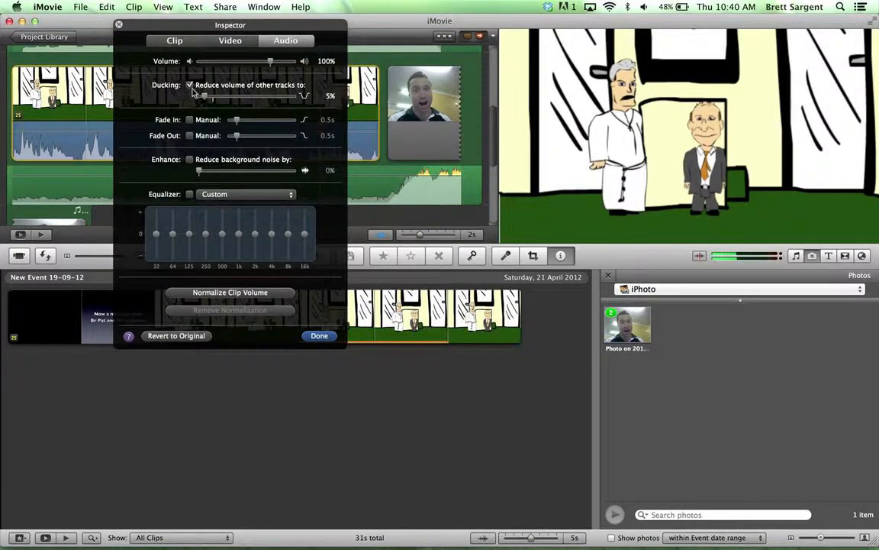
click(319, 336)
Switch to iMovie tutorial.docx in Word and place the cursor at the start of the "Detaching audio" bullet
key(super+Tab)
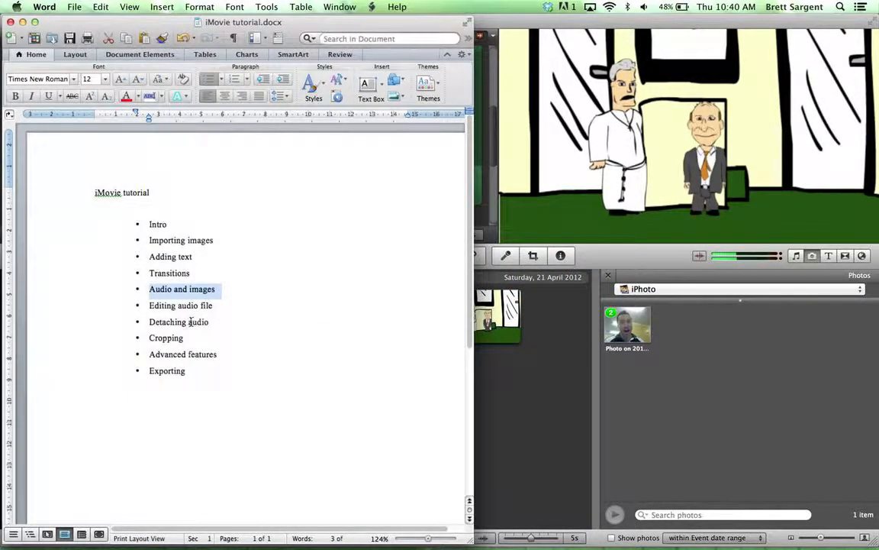
click(151, 322)
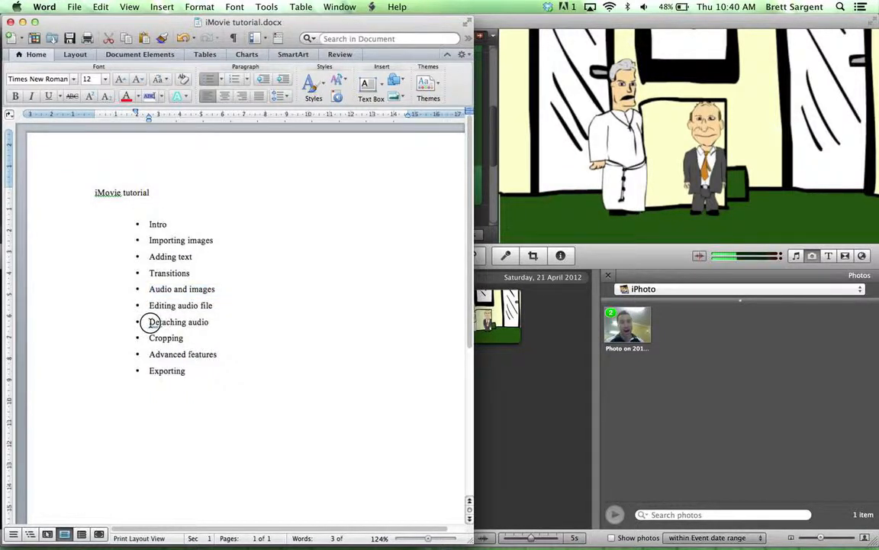